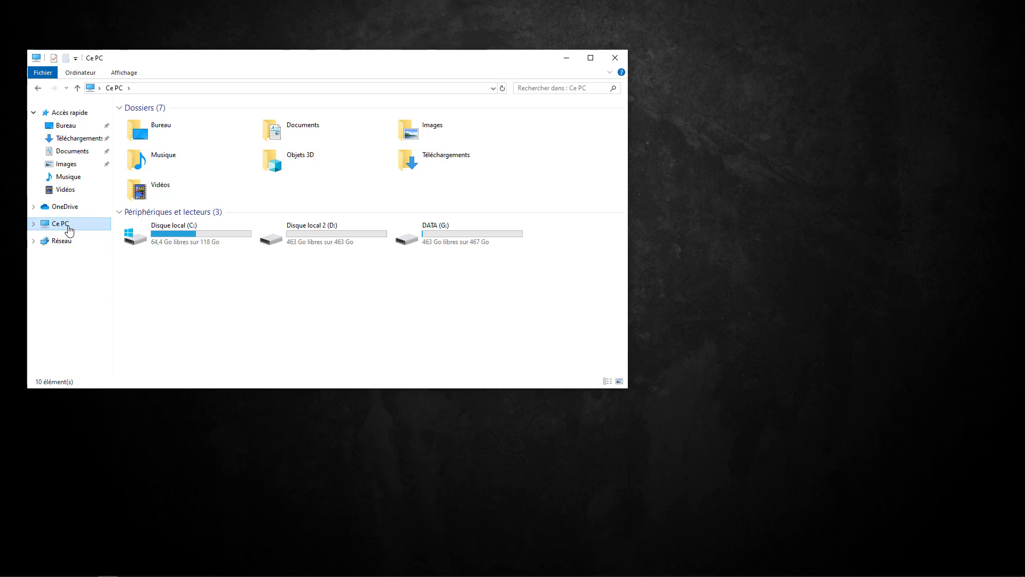
Open the Desktop folder of the old user profile under Windows.old\Utilisateurs on drive C:
{"action": "double_click", "coordinate": [144, 238]}
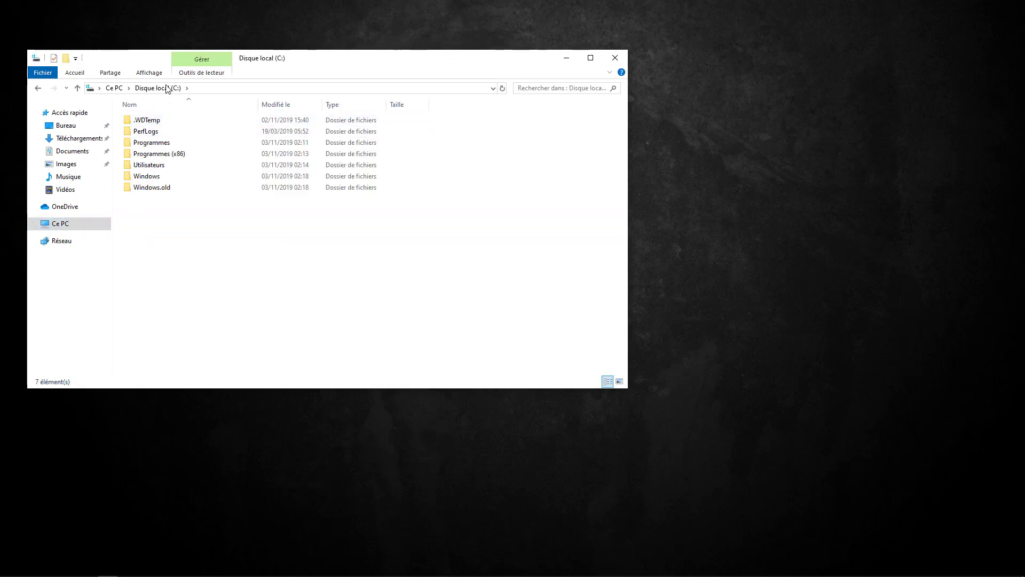
{"action": "left_click", "coordinate": [161, 193]}
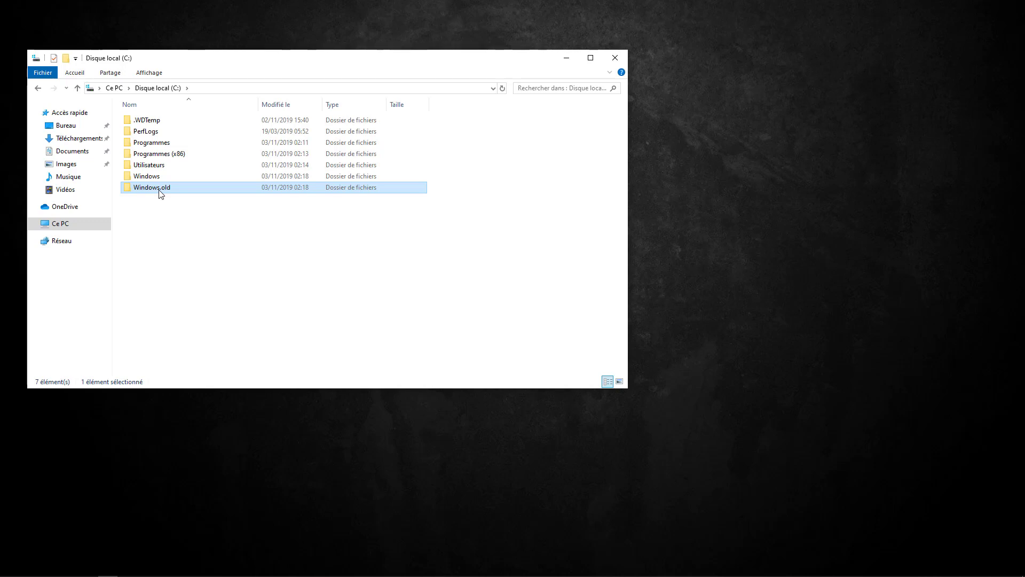
{"action": "double_click", "coordinate": [161, 189]}
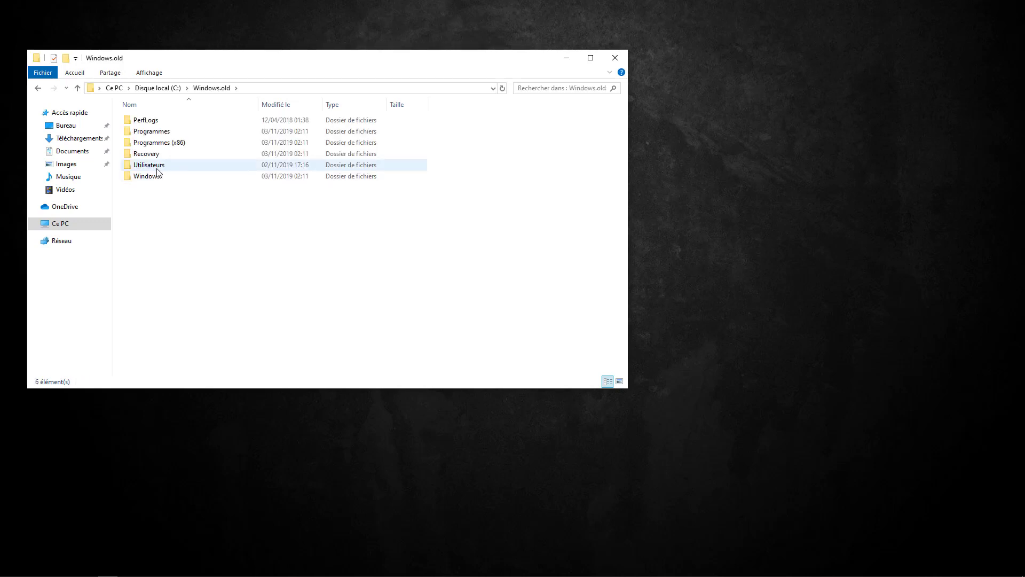
{"action": "double_click", "coordinate": [155, 167]}
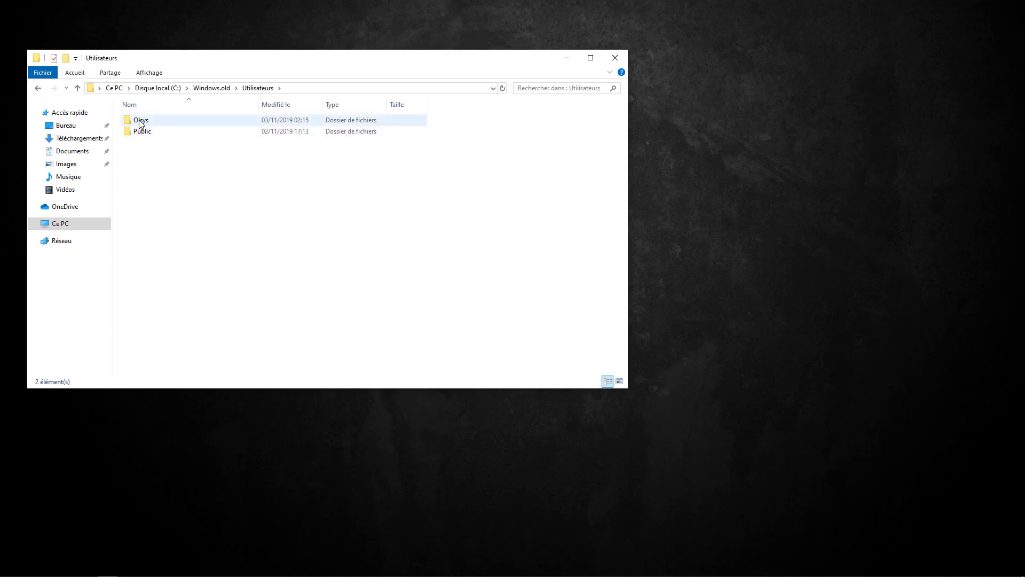
{"action": "double_click", "coordinate": [140, 121]}
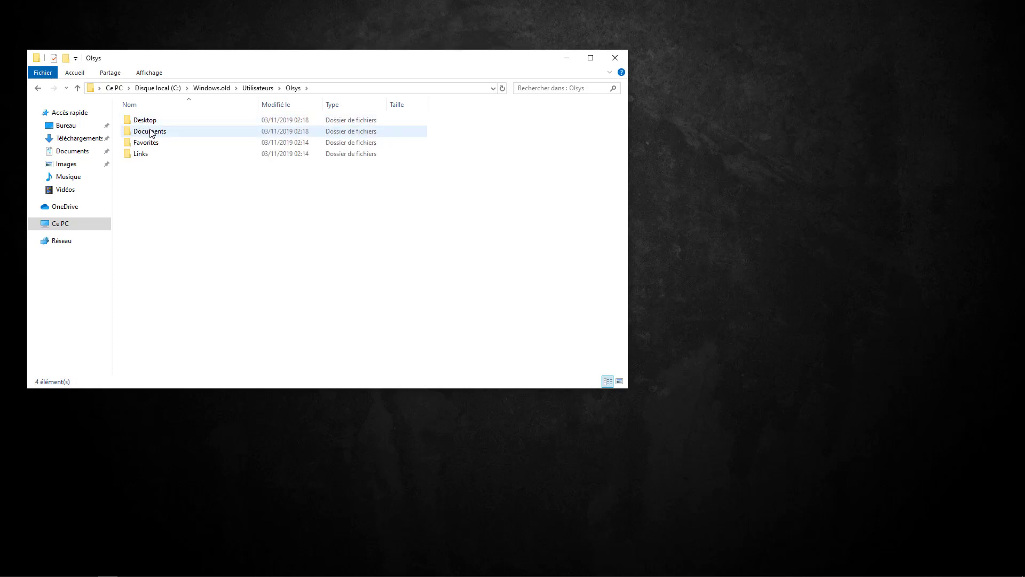
{"action": "double_click", "coordinate": [157, 124]}
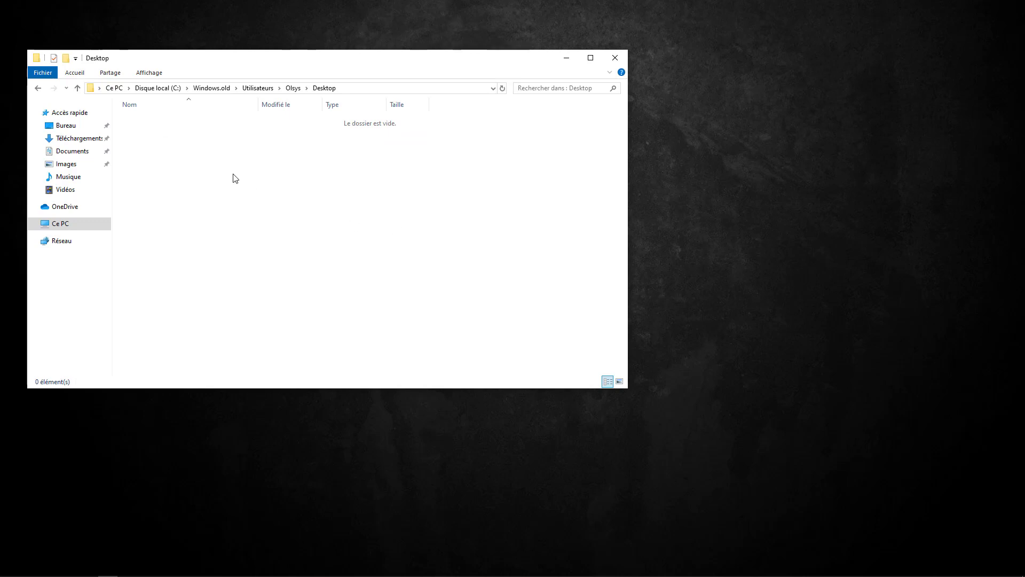
Check the old profile's Documents folder and the Public folder, and return to the Windows.old folder
{"action": "key", "text": "alt+Left"}
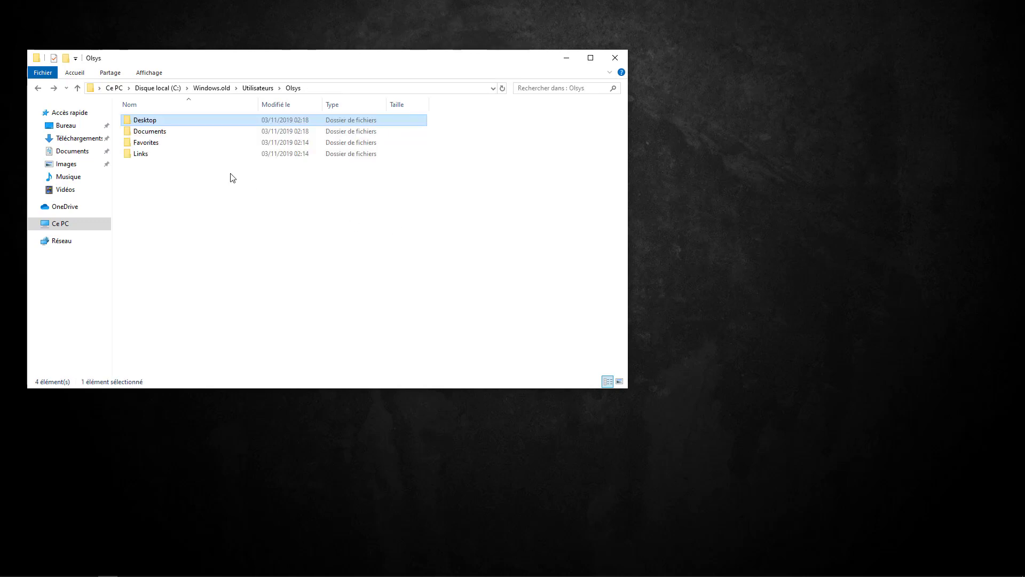
{"action": "double_click", "coordinate": [153, 133]}
{"action": "key", "text": "alt+Left"}
{"action": "key", "text": "alt+Left"}
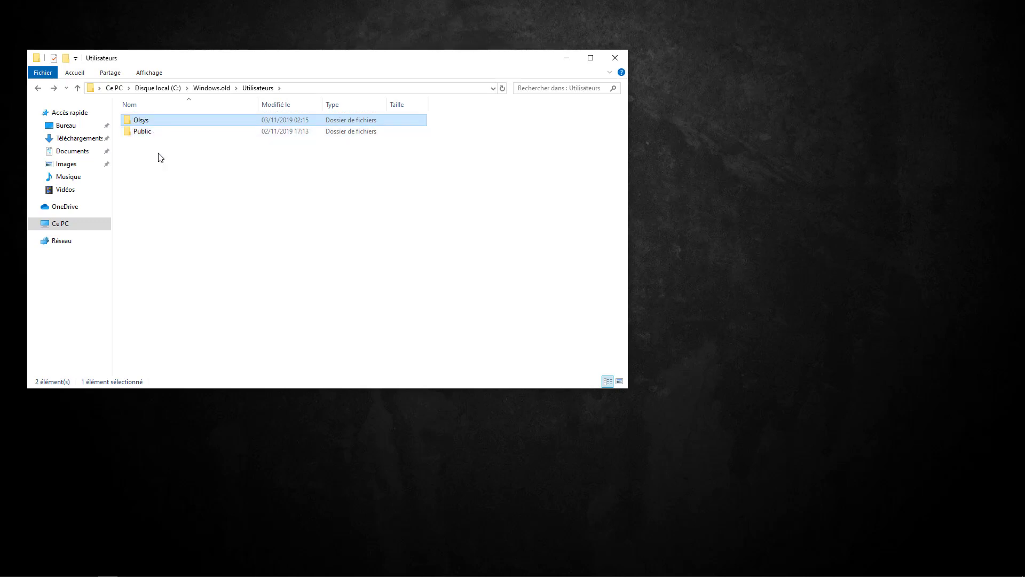
{"action": "double_click", "coordinate": [147, 134]}
{"action": "key", "text": "alt+Left"}
{"action": "key", "text": "alt+Left"}
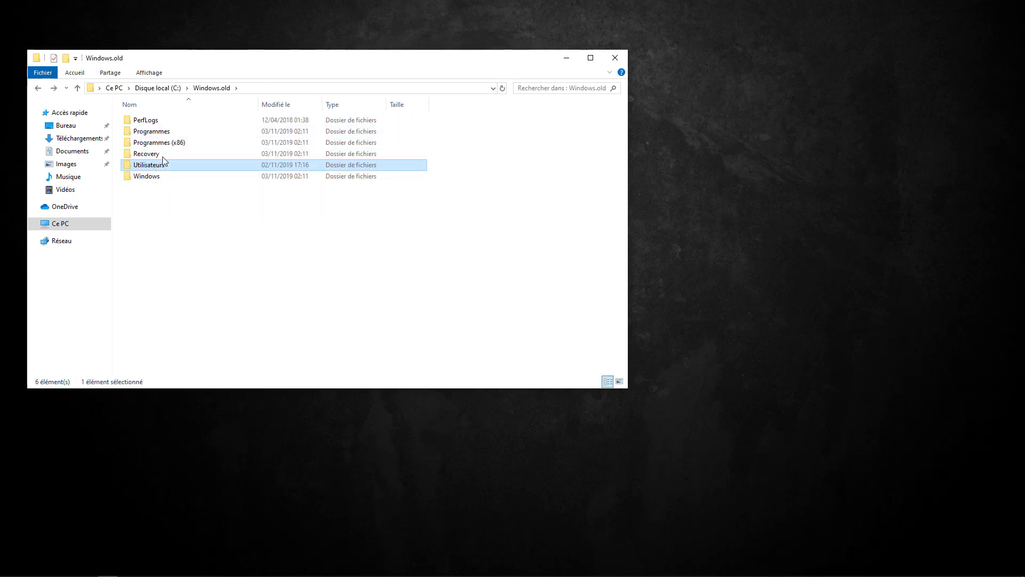
Look inside Programmes (x86) in Windows.old and return to the root of drive C:
{"action": "double_click", "coordinate": [160, 142]}
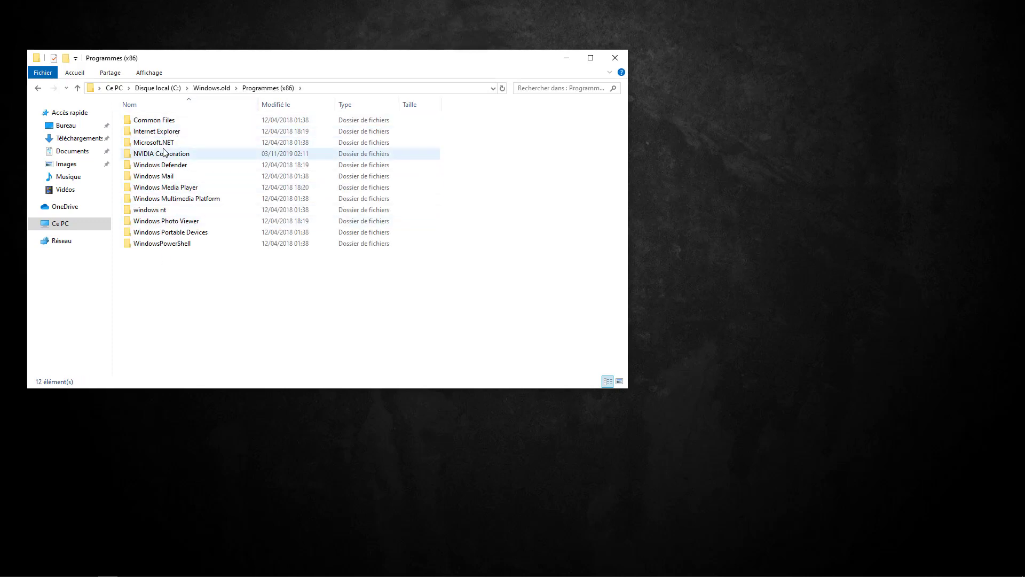
{"action": "key", "text": "alt+Left"}
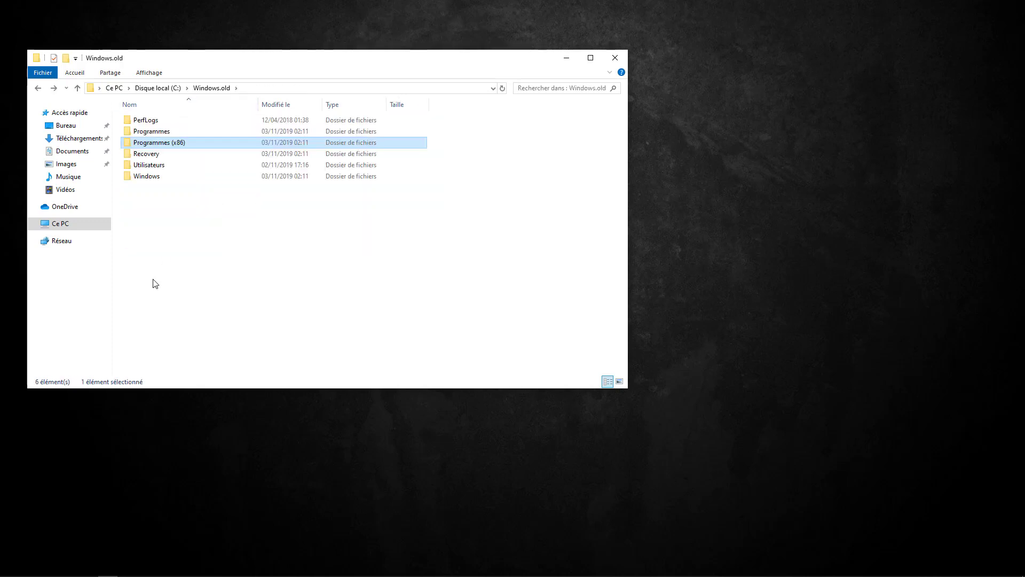
{"action": "key", "text": "alt+Left"}
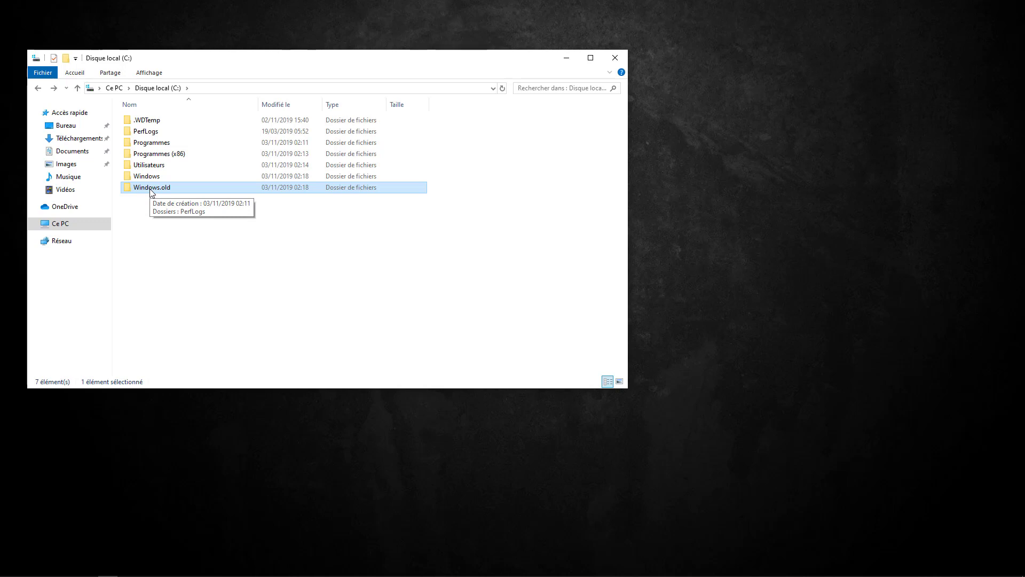
Show the properties of the Windows.old folder and place the dialog beside the folder list
{"action": "right_click", "coordinate": [152, 191]}
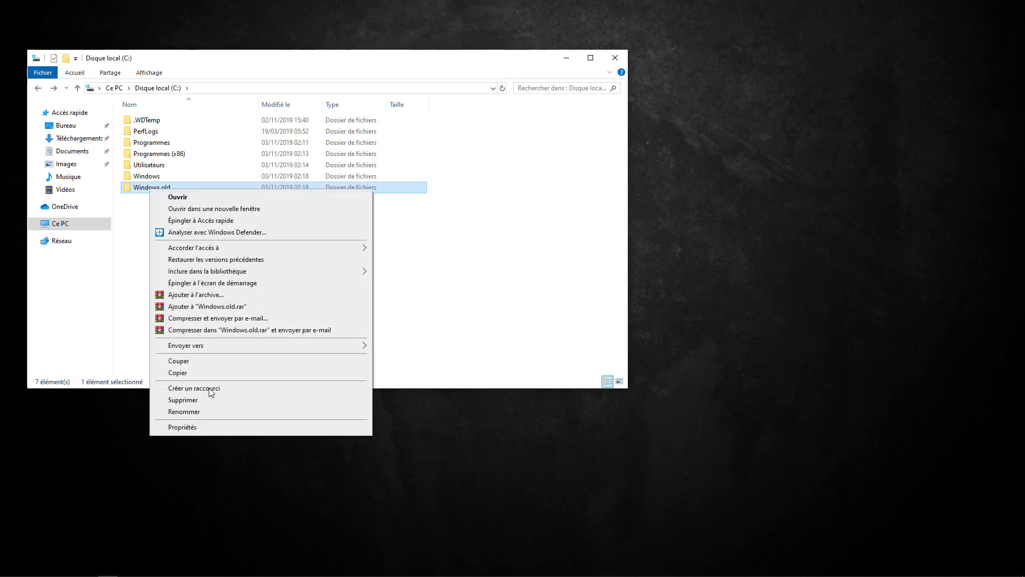
{"action": "left_click", "coordinate": [200, 427]}
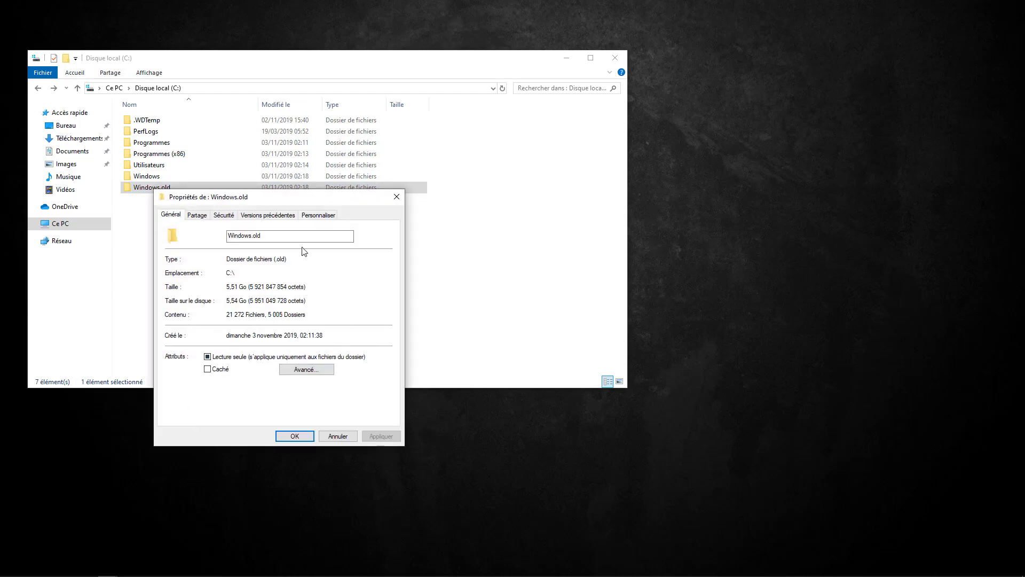
{"action": "left_click_drag", "start_coordinate": [280, 203], "coordinate": [336, 135]}
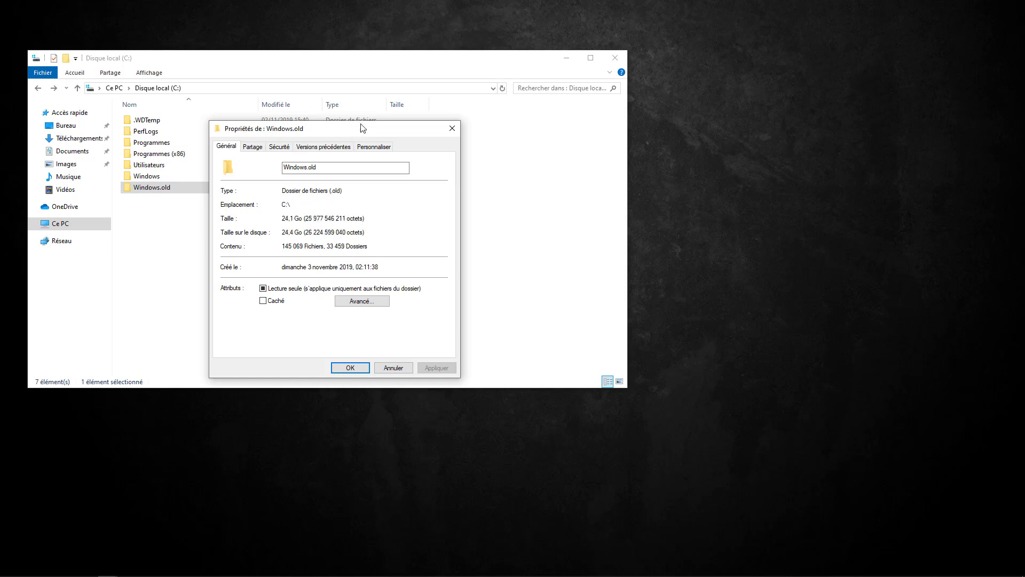
{"action": "left_click_drag", "start_coordinate": [350, 131], "coordinate": [581, 117]}
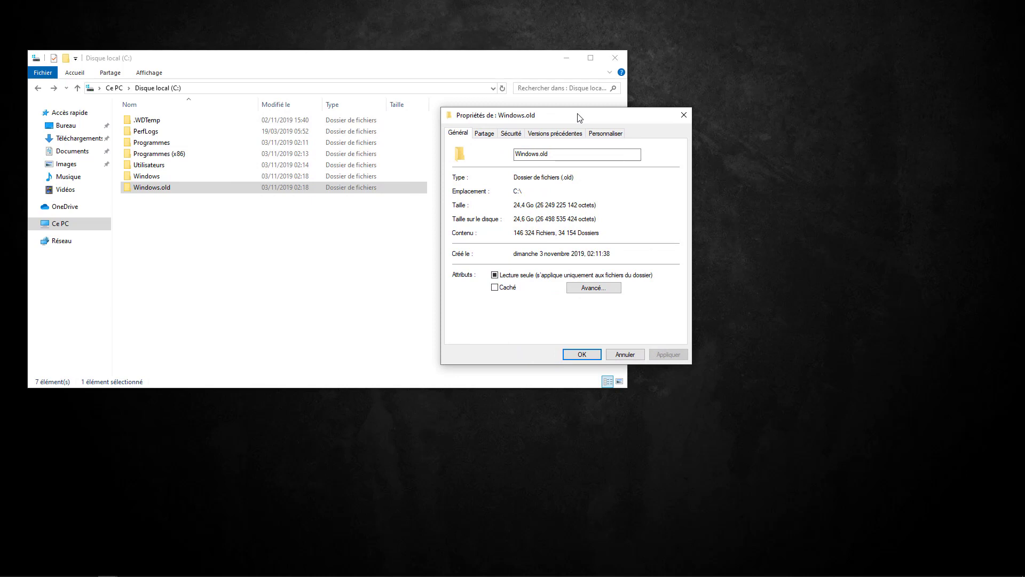
{"action": "left_click_drag", "start_coordinate": [579, 117], "coordinate": [574, 122]}
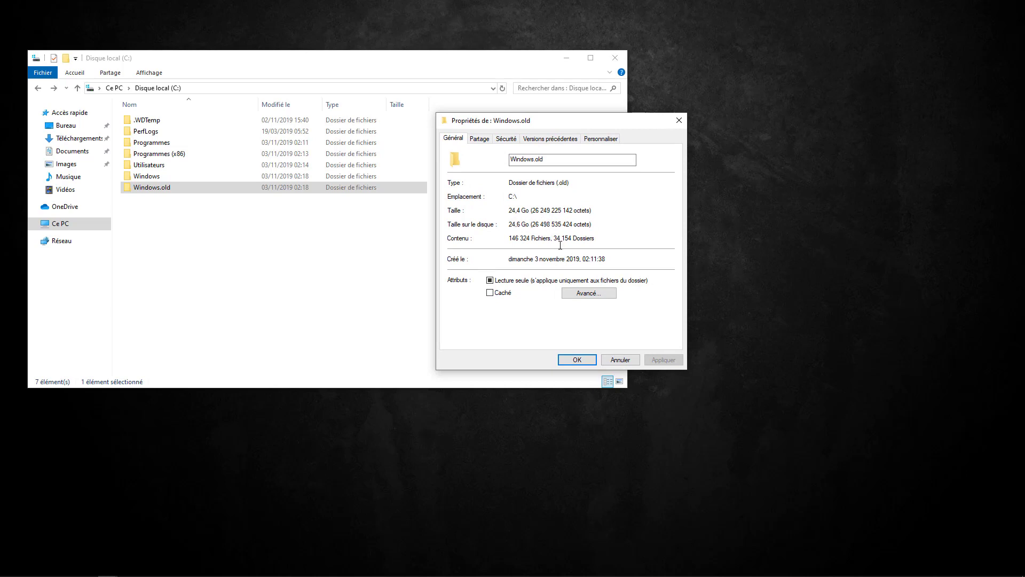
Examine the file count and size of Windows.old in its properties, and close the dialog and the Explorer window
{"action": "left_click_drag", "start_coordinate": [509, 238], "coordinate": [598, 239]}
{"action": "left_click", "coordinate": [598, 239]}
{"action": "left_click_drag", "start_coordinate": [597, 239], "coordinate": [491, 228]}
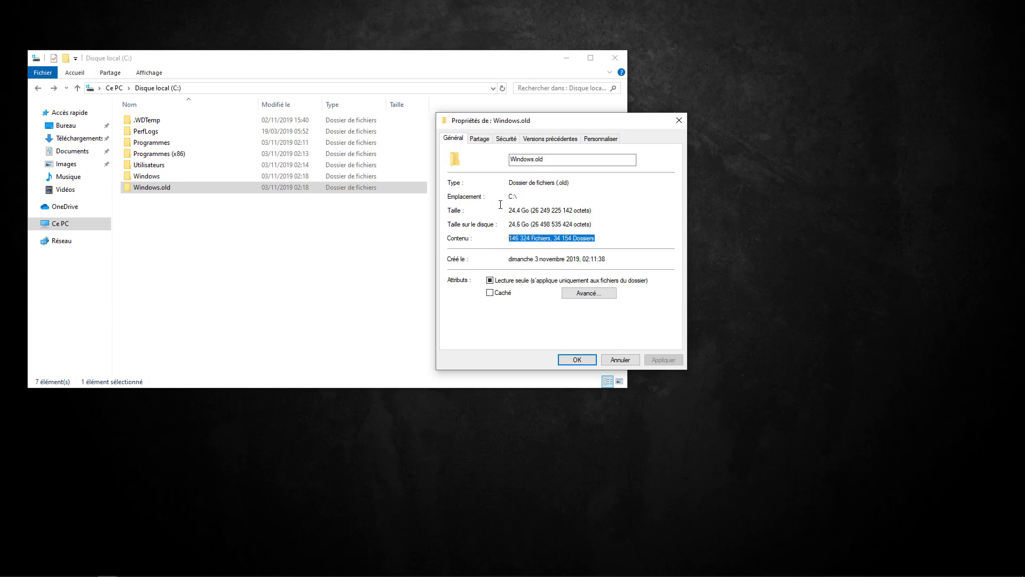
{"action": "left_click_drag", "start_coordinate": [508, 211], "coordinate": [592, 212]}
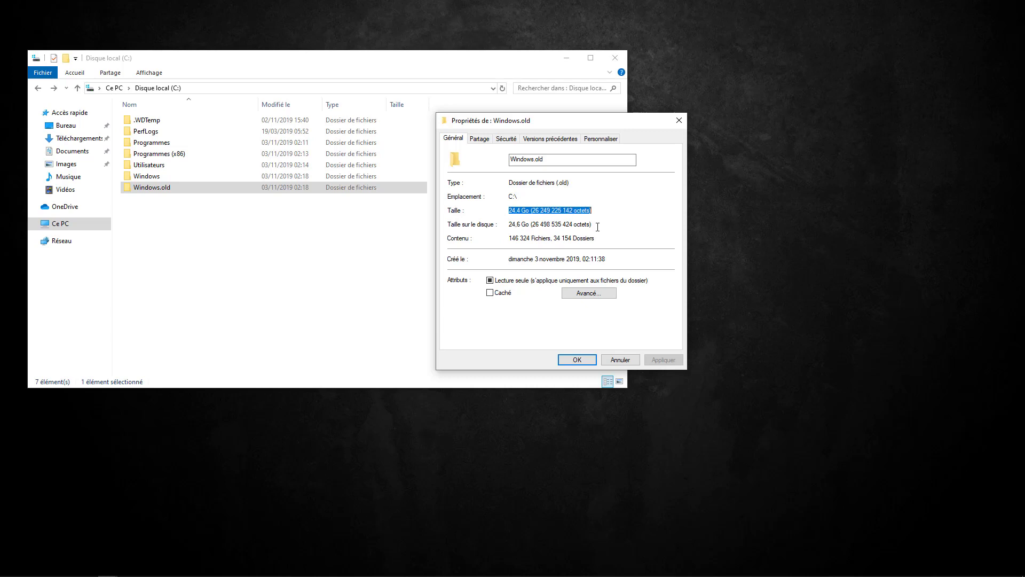
{"action": "left_click", "coordinate": [602, 219]}
{"action": "left_click_drag", "start_coordinate": [511, 210], "coordinate": [531, 215]}
{"action": "left_click", "coordinate": [533, 229]}
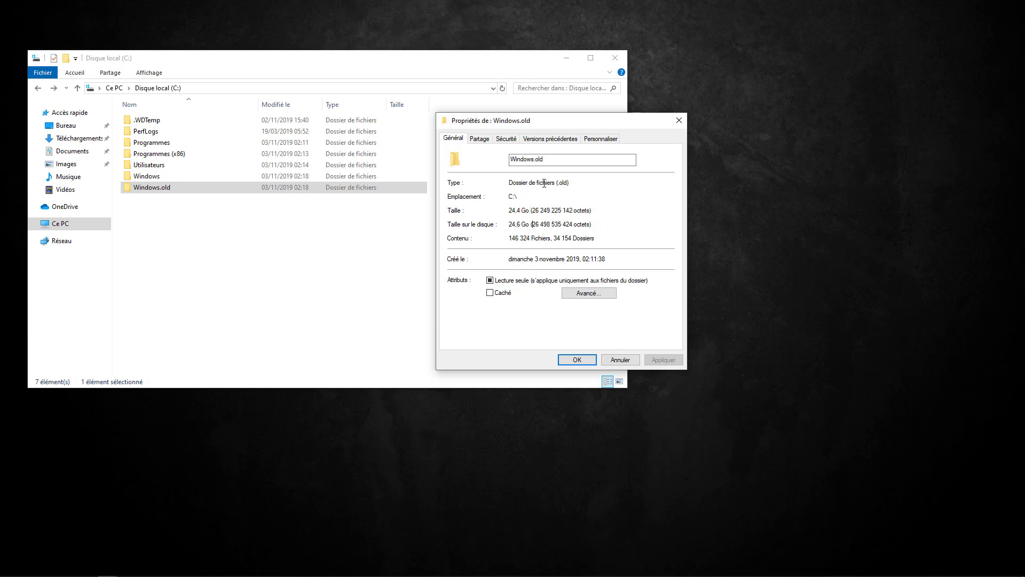
{"action": "left_click", "coordinate": [577, 360]}
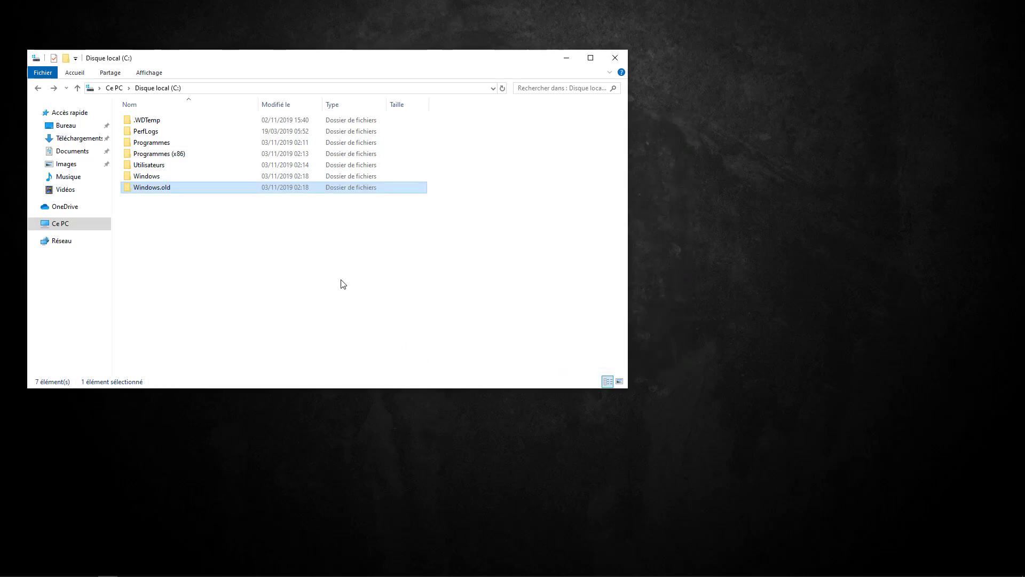
{"action": "left_click", "coordinate": [615, 59]}
Reopen File Explorer at Ce PC and show the properties of Disque local (C:)
{"action": "mouse_move", "coordinate": [128, 574]}
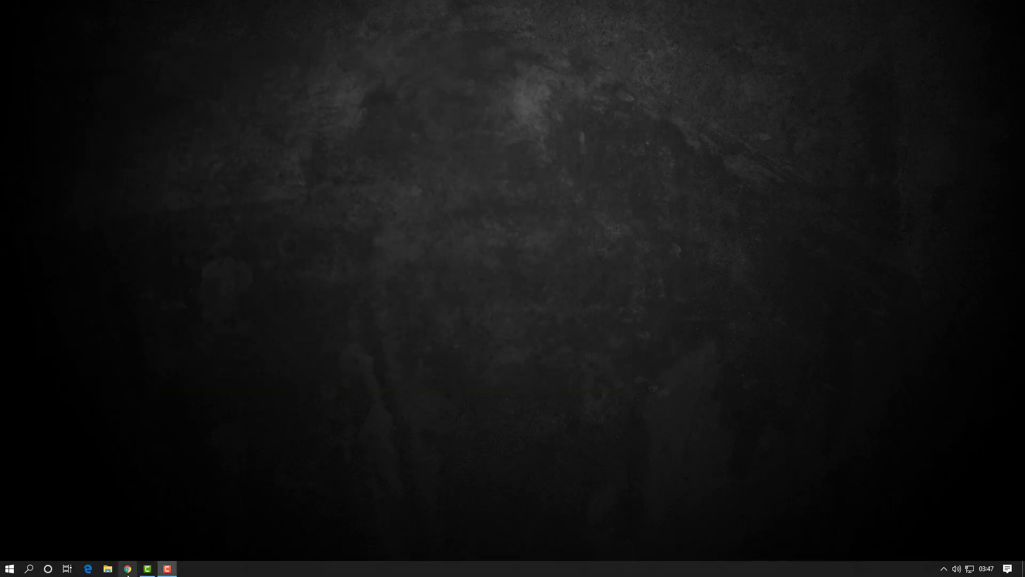
{"action": "left_click", "coordinate": [108, 570]}
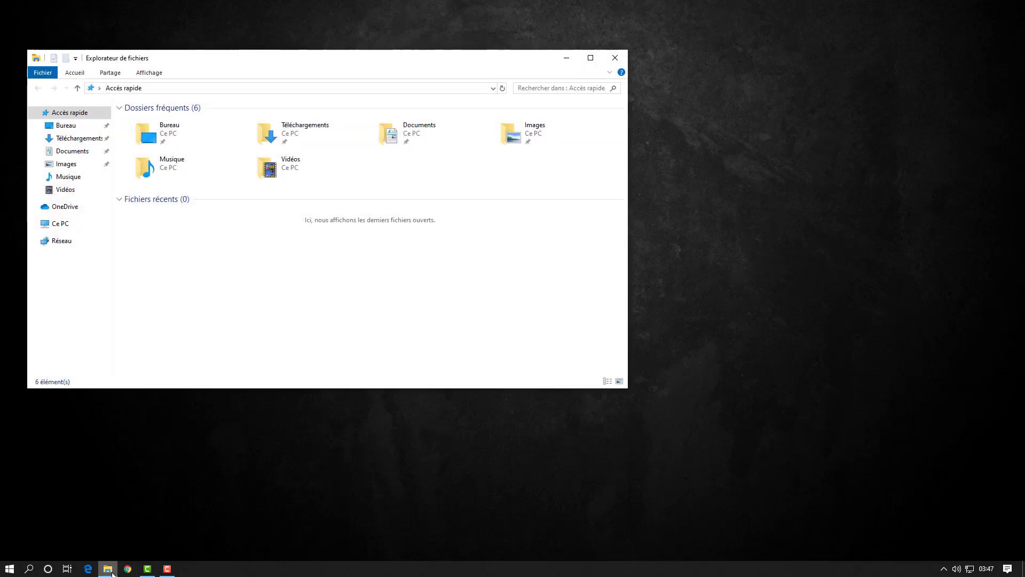
{"action": "left_click", "coordinate": [78, 226]}
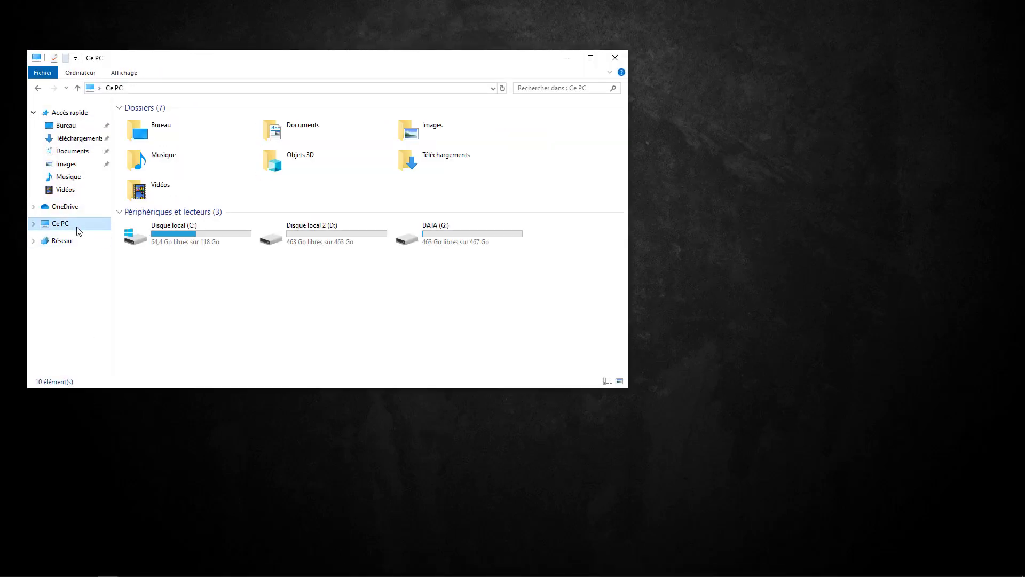
{"action": "right_click", "coordinate": [161, 235]}
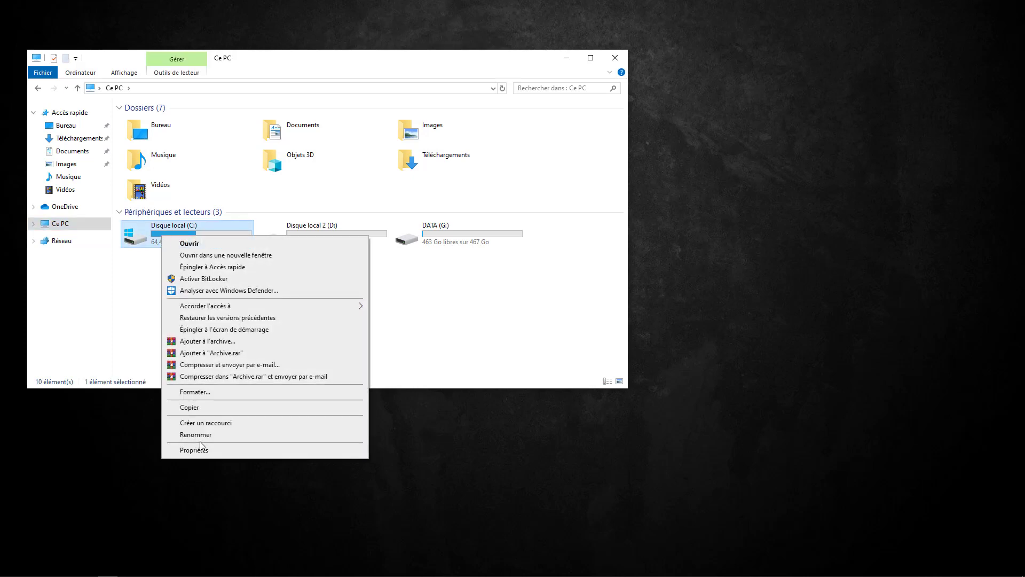
{"action": "left_click", "coordinate": [197, 454]}
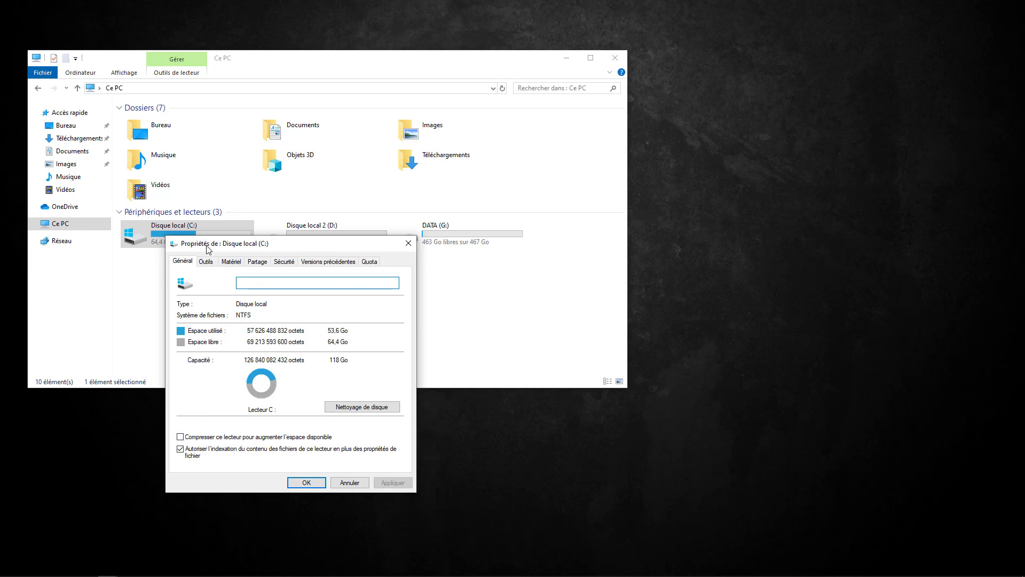
{"action": "left_click_drag", "start_coordinate": [205, 244], "coordinate": [209, 258]}
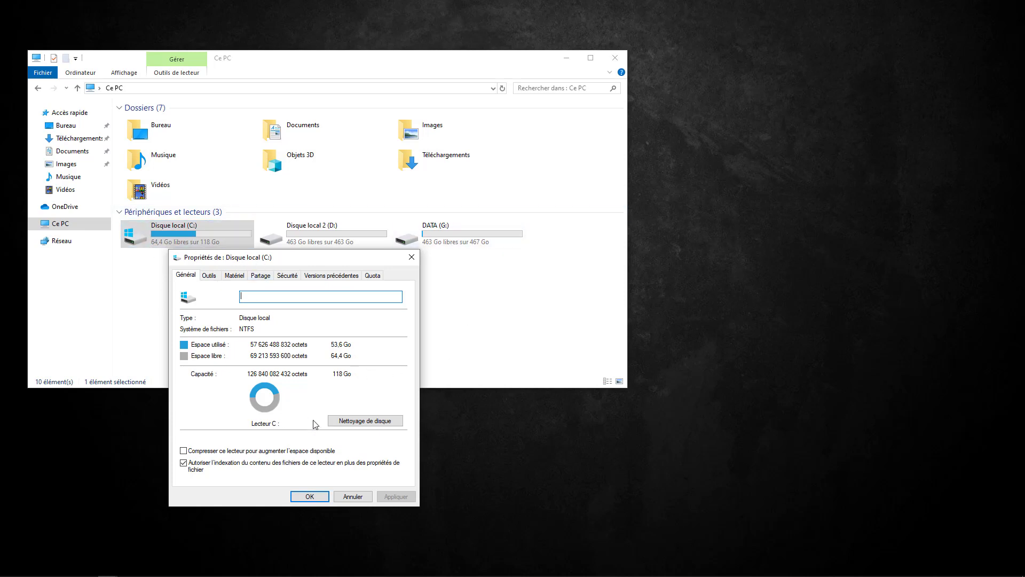
Start Disk Cleanup for drive C: with system files included, and move the drive properties dialog aside
{"action": "left_click", "coordinate": [342, 422]}
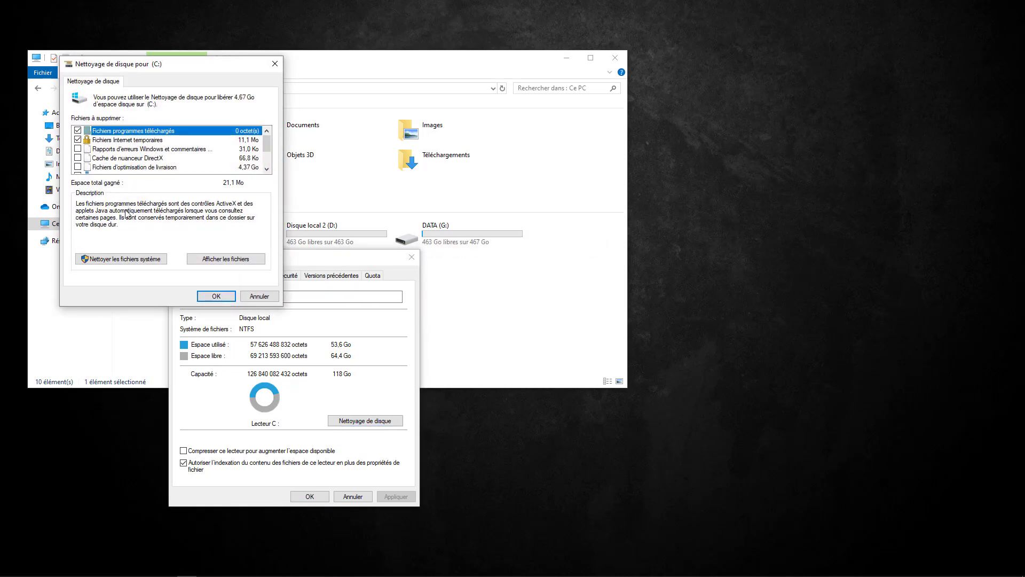
{"action": "left_click", "coordinate": [120, 262]}
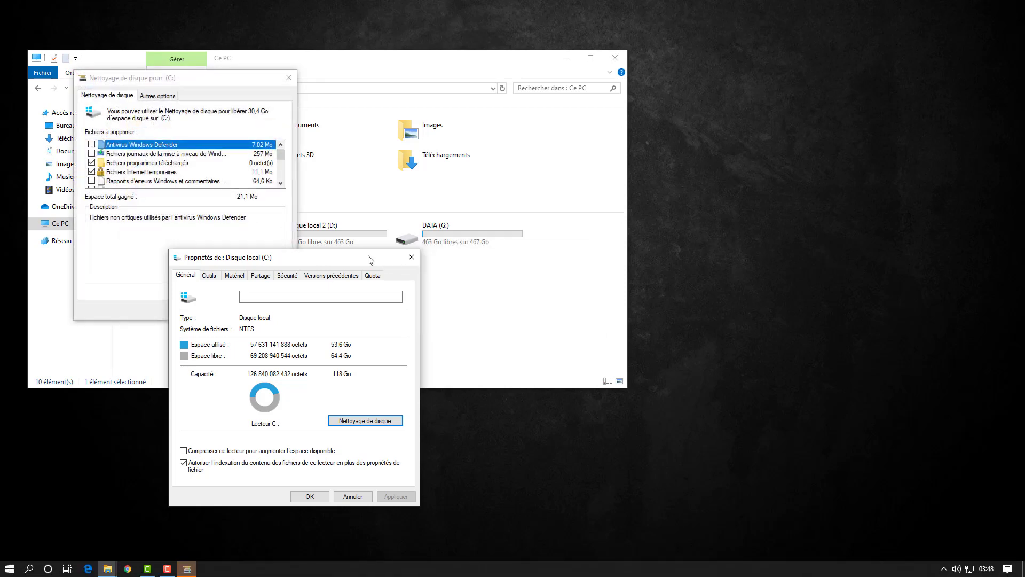
{"action": "left_click_drag", "start_coordinate": [374, 259], "coordinate": [562, 125]}
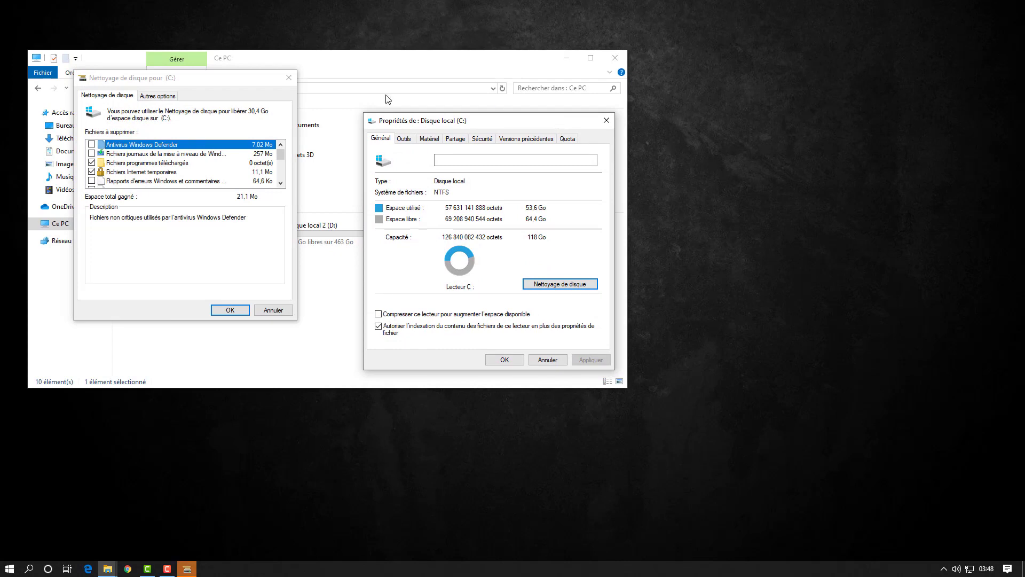
Mark Antivirus Windows Defender, the Windows upgrade logs, error reports and delivery optimization files for deletion, and highlight Cache de nuanceur DirectX
{"action": "left_click", "coordinate": [92, 144]}
{"action": "left_click", "coordinate": [92, 154]}
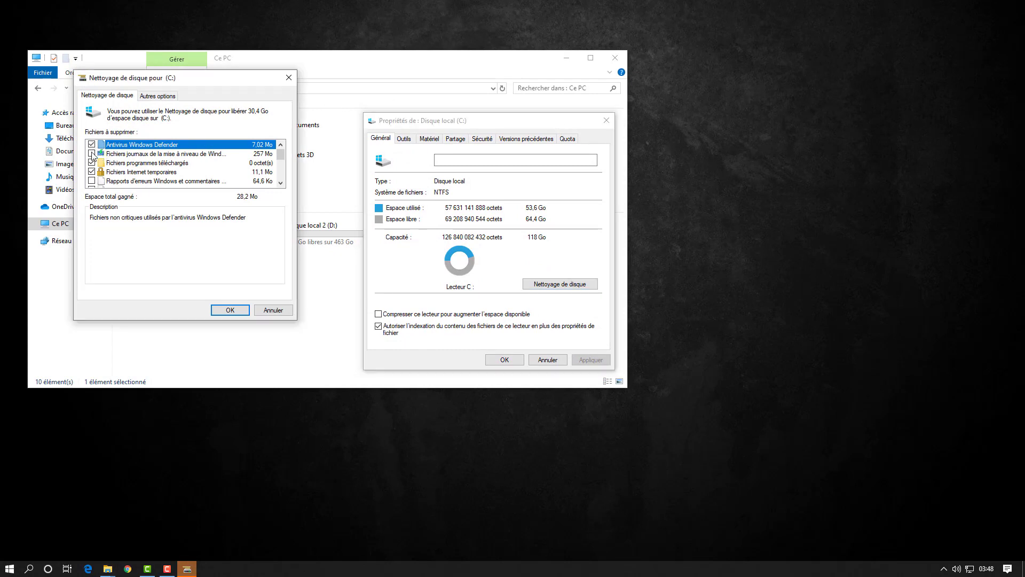
{"action": "left_click", "coordinate": [91, 180]}
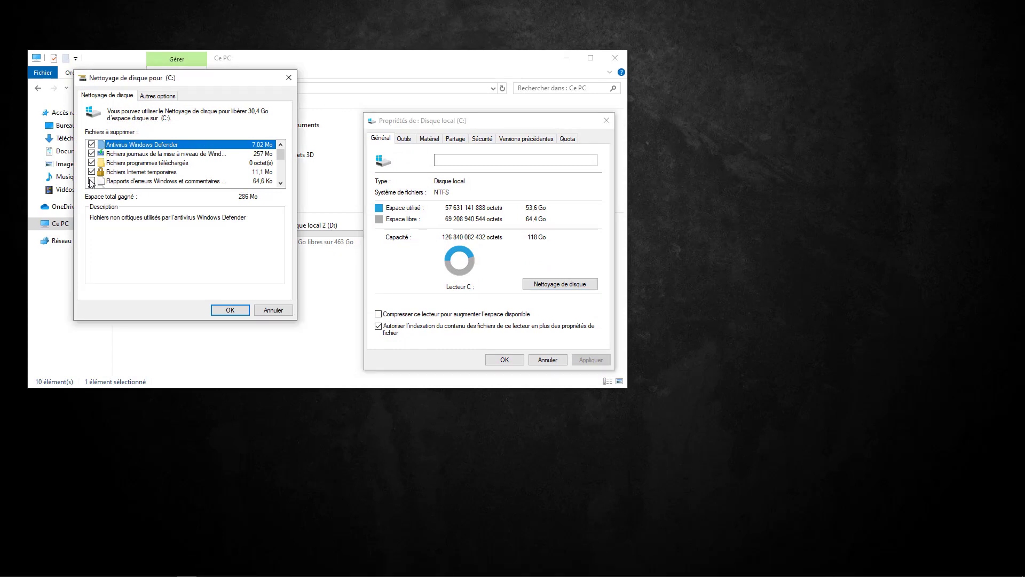
{"action": "scroll", "coordinate": [107, 179], "scroll_direction": "down", "scroll_amount": 1}
{"action": "left_click", "coordinate": [95, 161]}
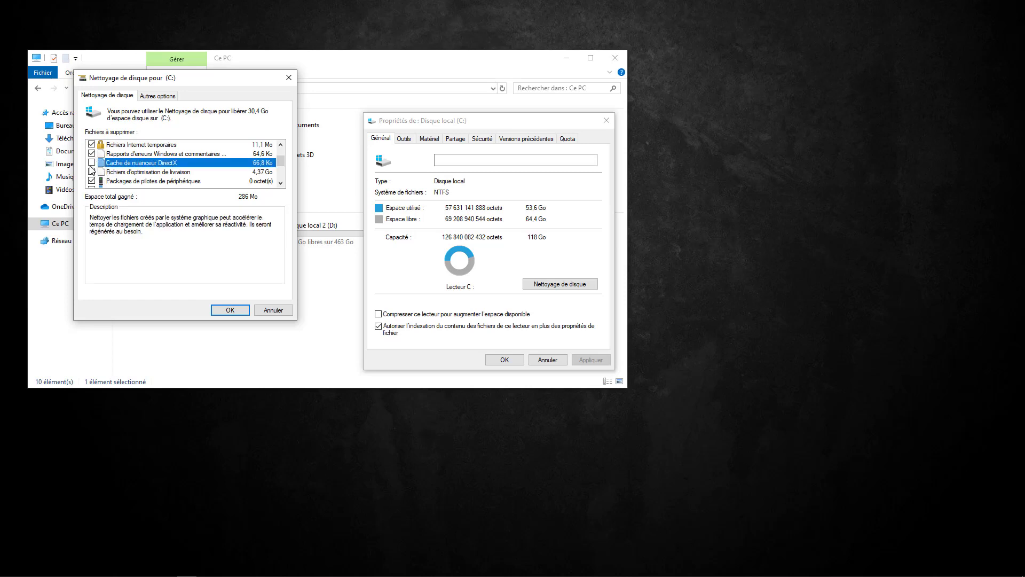
{"action": "left_click", "coordinate": [92, 171]}
Mark Téléchargements, Fichiers de ressource linguistique, Précédente(s) installation(s) de Windows, Fichiers temporaires and Corbeille for deletion
{"action": "left_click", "coordinate": [91, 162]}
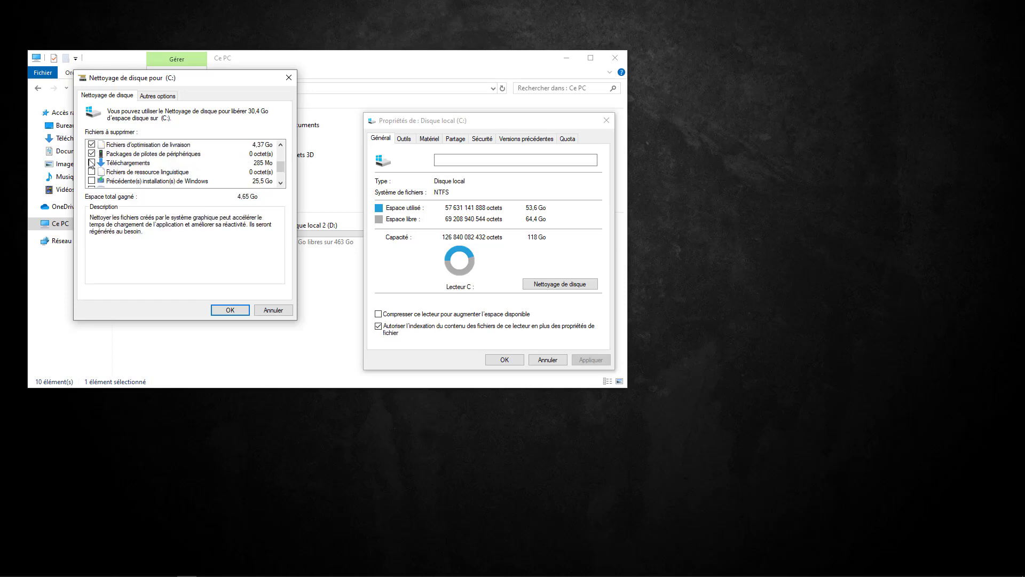
{"action": "left_click", "coordinate": [92, 171]}
{"action": "left_click", "coordinate": [91, 181]}
{"action": "scroll", "coordinate": [148, 181], "scroll_direction": "down", "scroll_amount": 1}
{"action": "left_click", "coordinate": [91, 172]}
{"action": "left_click", "coordinate": [92, 162]}
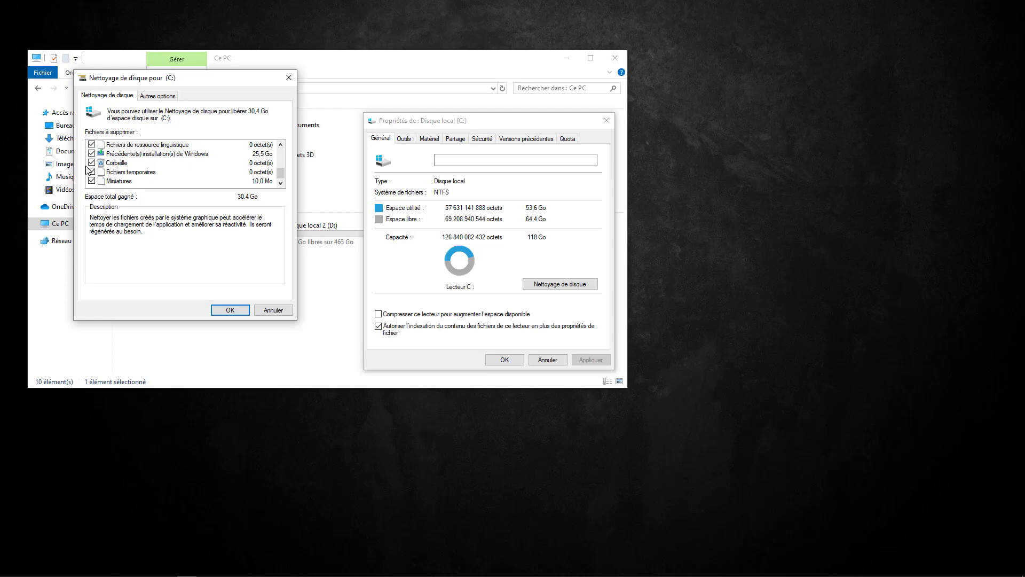
Examine the description of Précédente(s) installation(s) de Windows and review all the file categories marked for deletion
{"action": "left_click", "coordinate": [131, 155]}
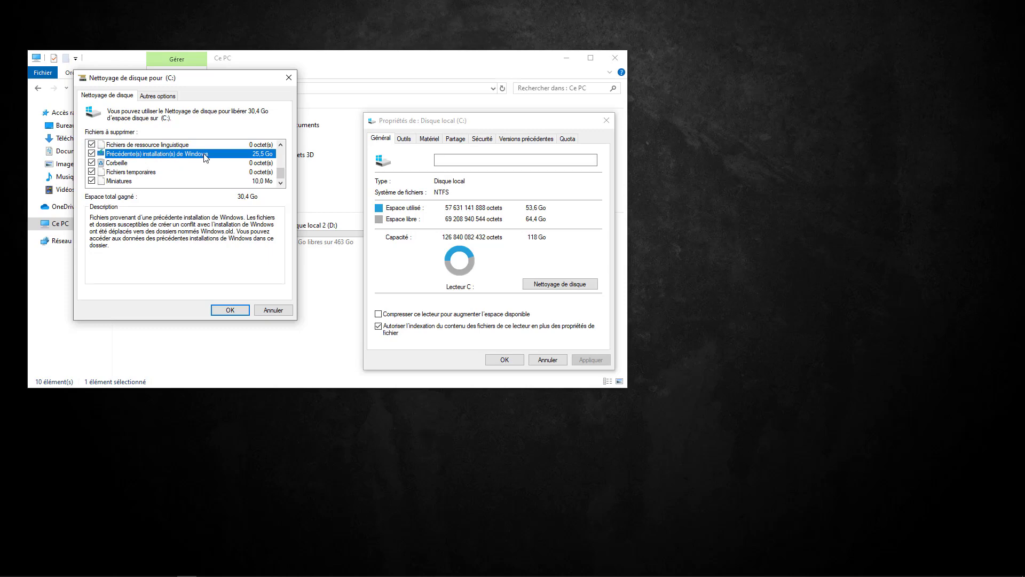
{"action": "left_click_drag", "start_coordinate": [223, 83], "coordinate": [246, 106]}
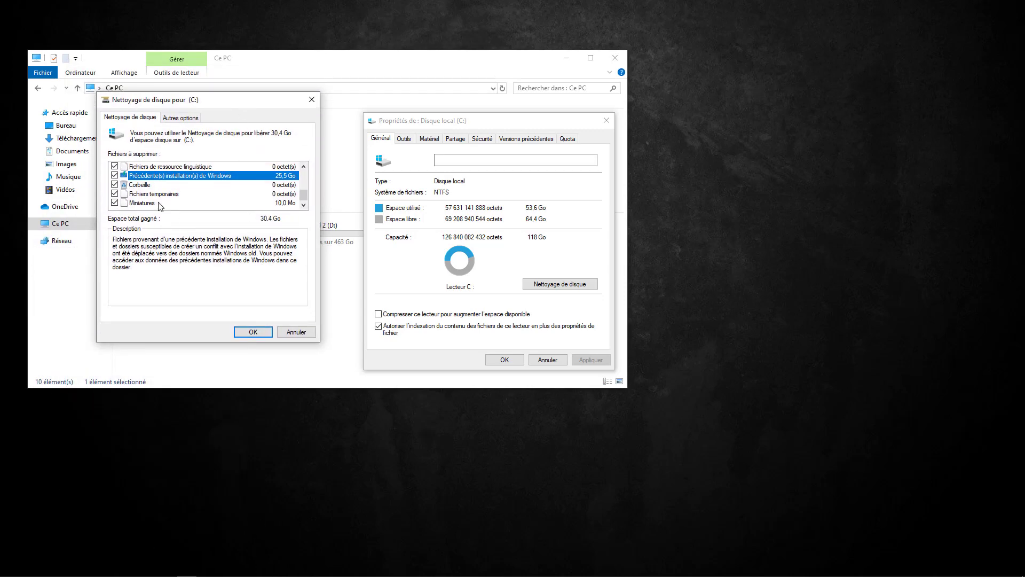
{"action": "scroll", "coordinate": [149, 198], "scroll_direction": "up", "scroll_amount": 1}
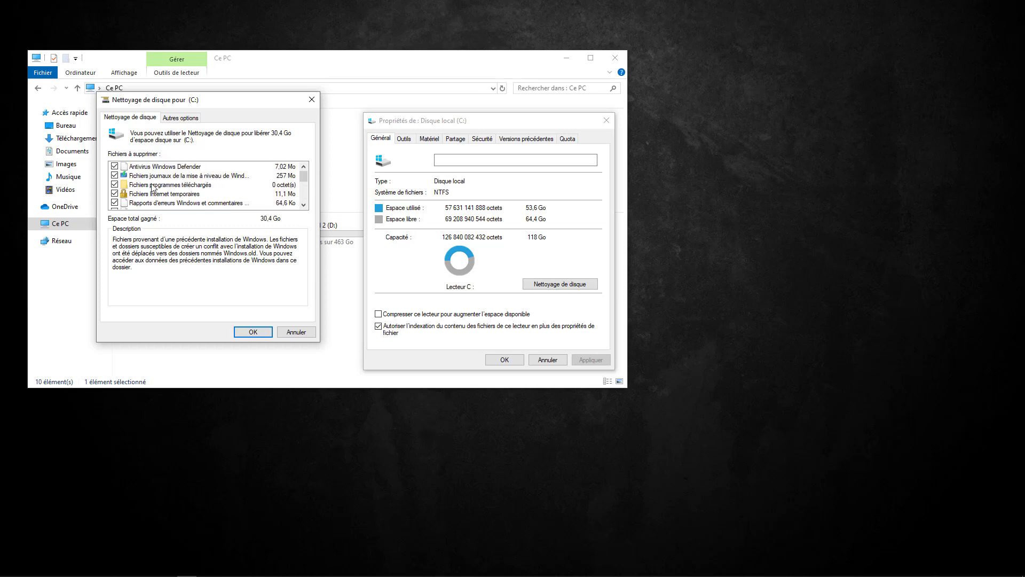
{"action": "scroll", "coordinate": [155, 180], "scroll_direction": "down", "scroll_amount": 1}
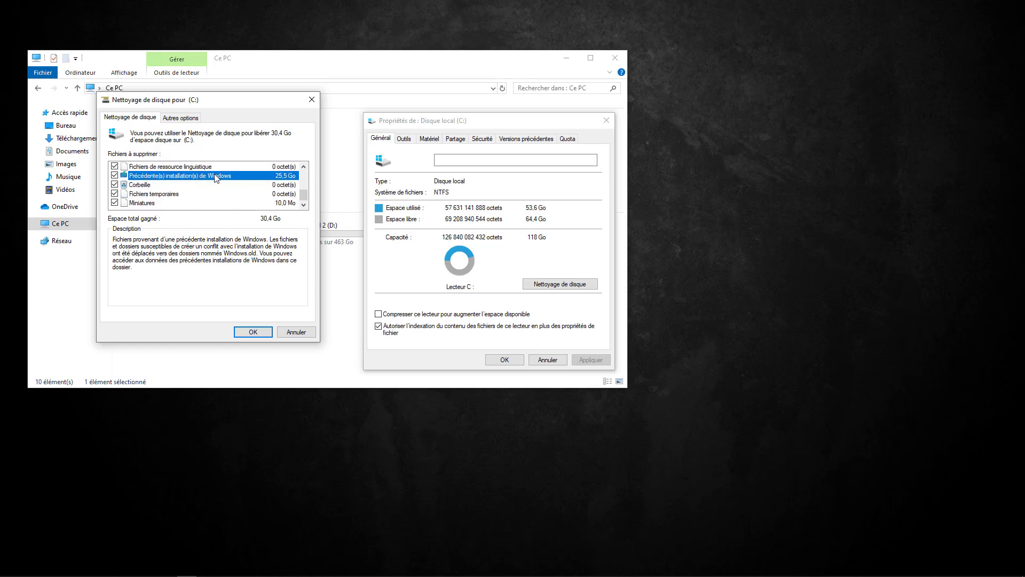
{"action": "scroll", "coordinate": [160, 174], "scroll_direction": "up", "scroll_amount": 3}
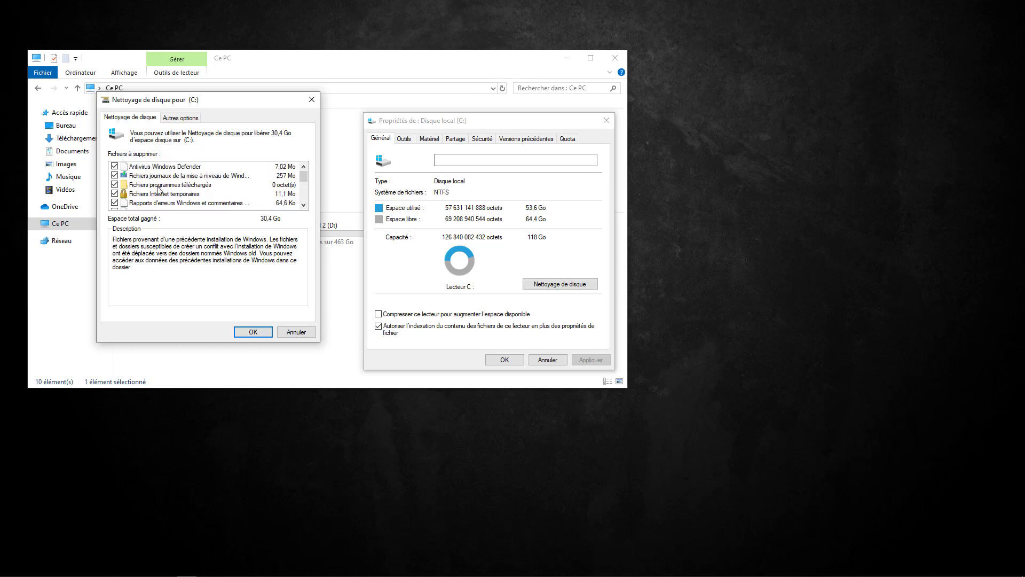
{"action": "scroll", "coordinate": [158, 177], "scroll_direction": "down", "scroll_amount": 1}
{"action": "scroll", "coordinate": [158, 177], "scroll_direction": "down", "scroll_amount": 3}
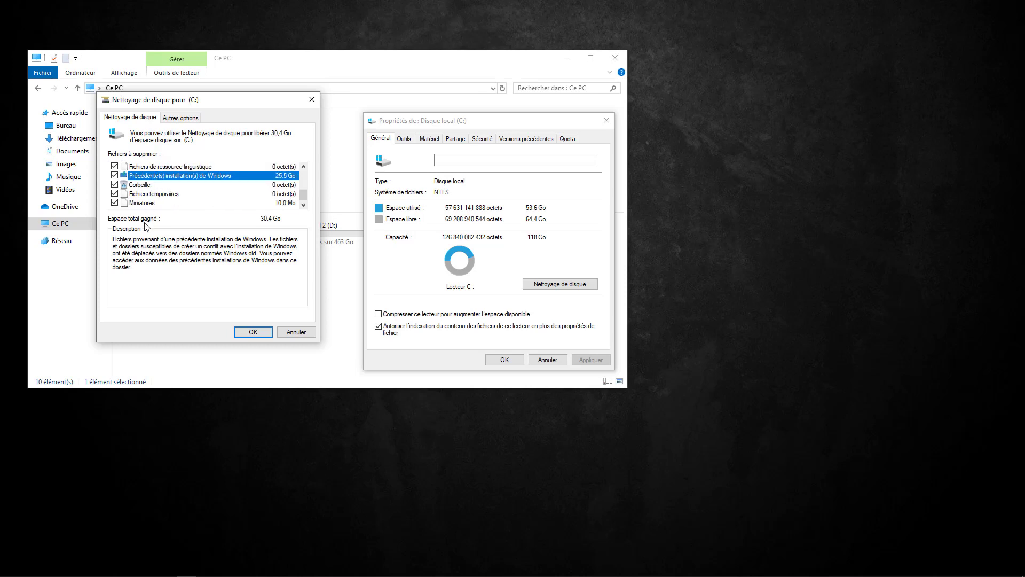
Run the cleanup to permanently delete the marked files on drive C:, and agree to remove the previous Windows installations
{"action": "left_click", "coordinate": [247, 332]}
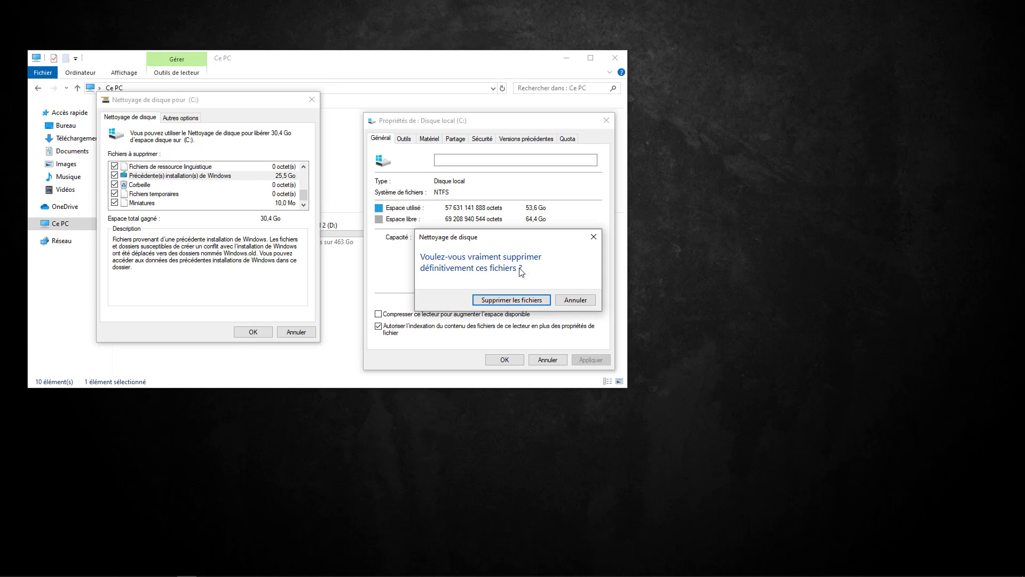
{"action": "left_click", "coordinate": [486, 300]}
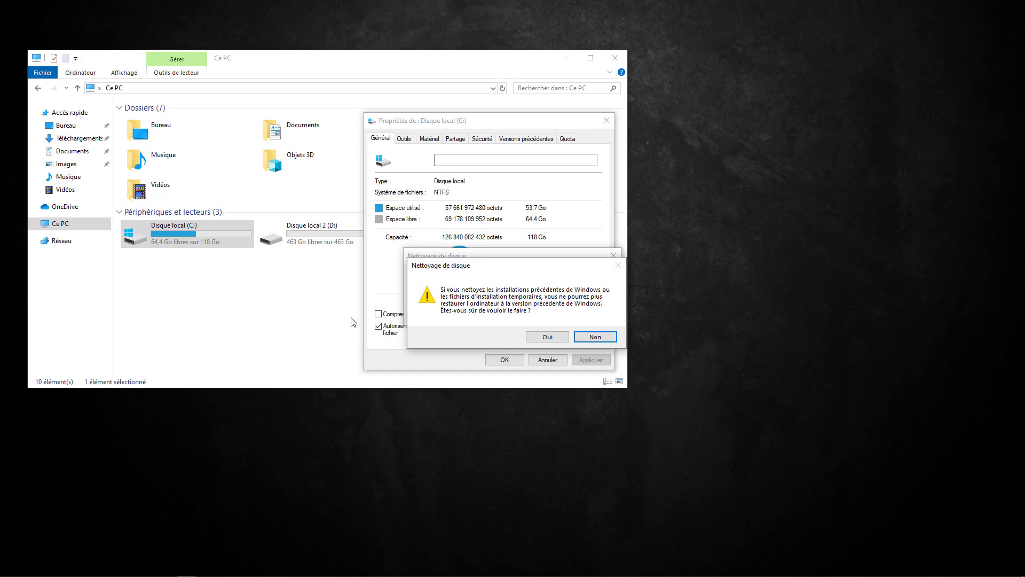
{"action": "left_click", "coordinate": [542, 338]}
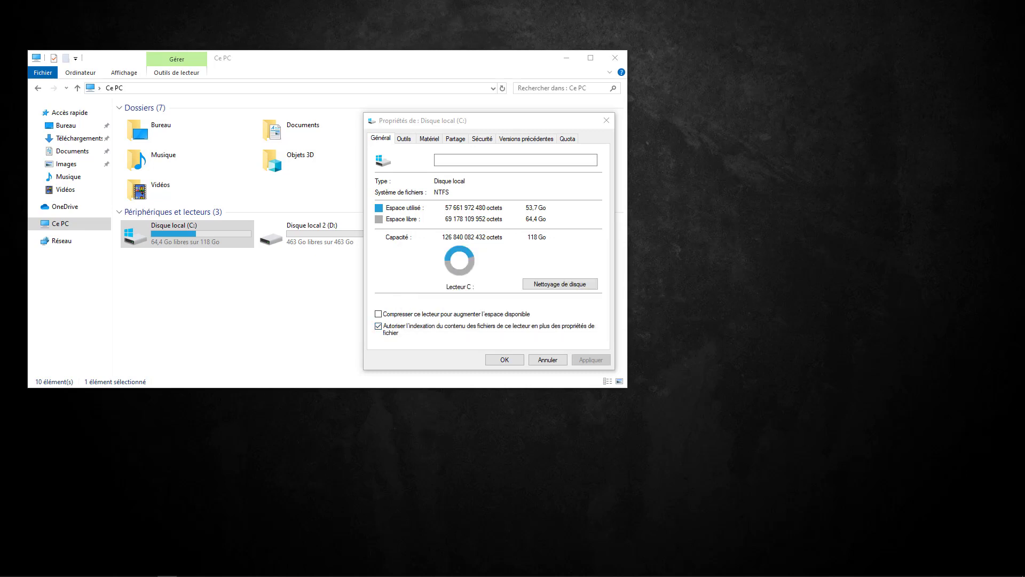
Close the drive properties and check the root folders and free space of Disque local (C:), ending at Ce PC
{"action": "mouse_move", "coordinate": [936, 573]}
{"action": "left_click", "coordinate": [502, 359]}
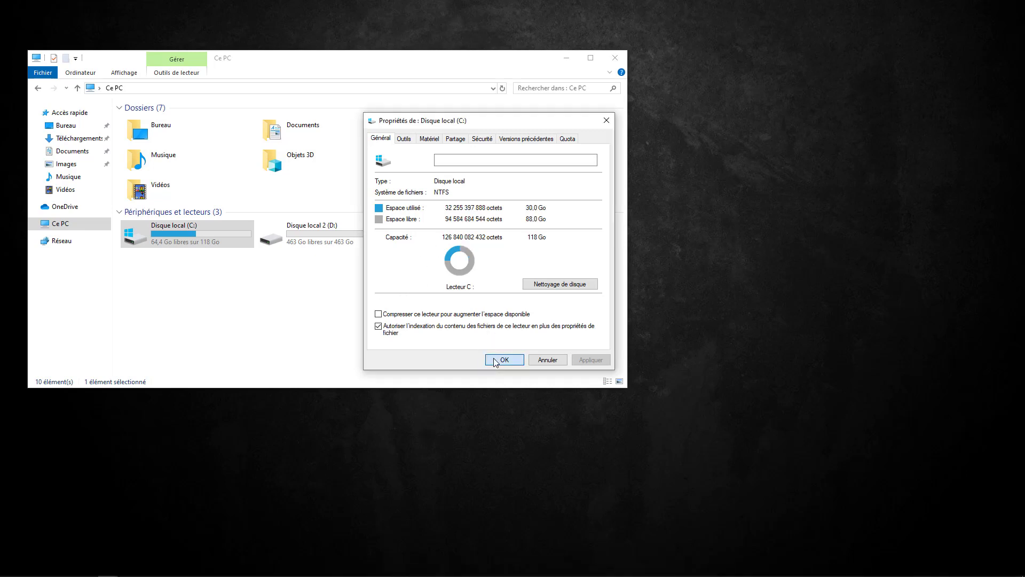
{"action": "double_click", "coordinate": [197, 240]}
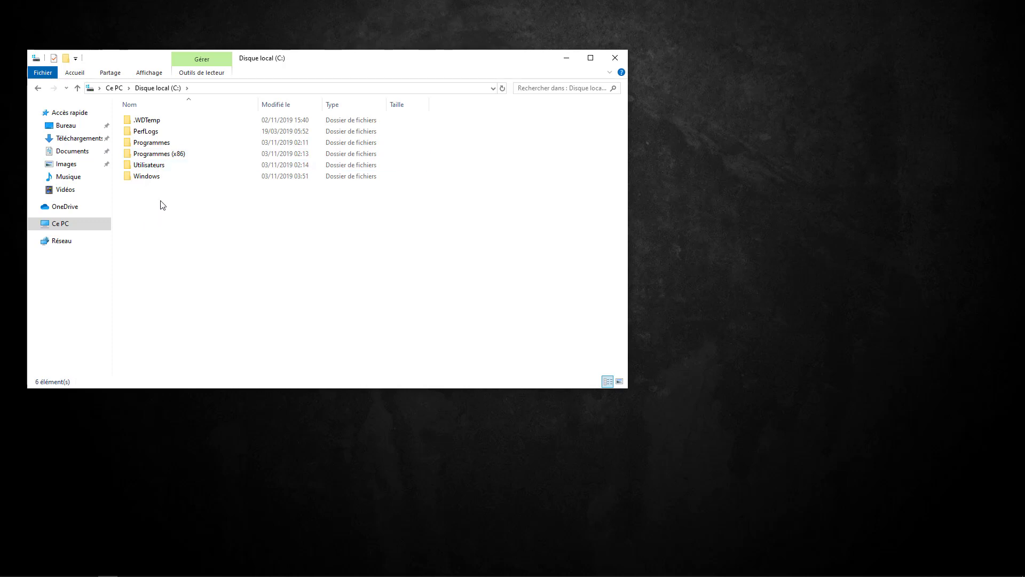
{"action": "left_click", "coordinate": [59, 225]}
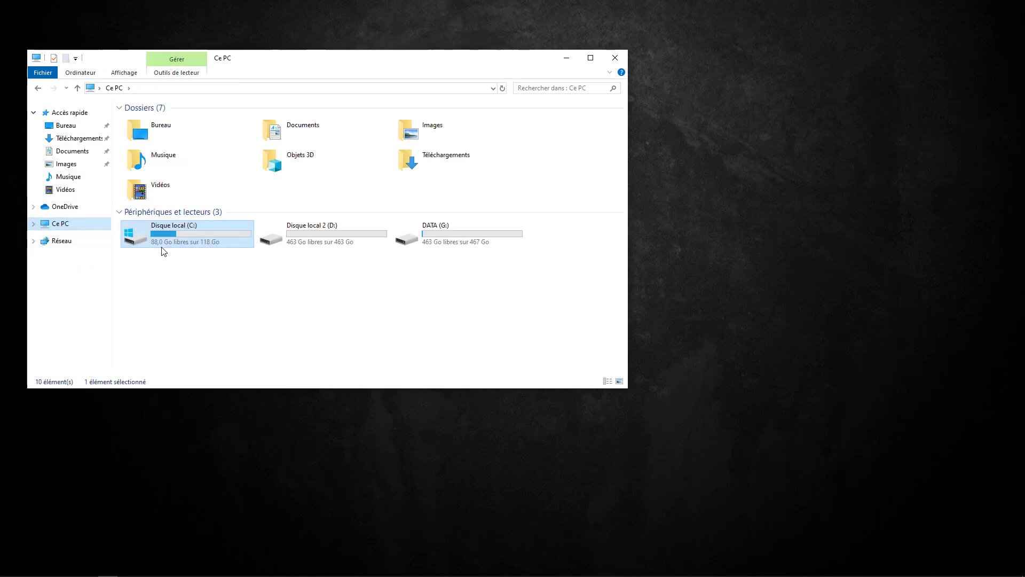